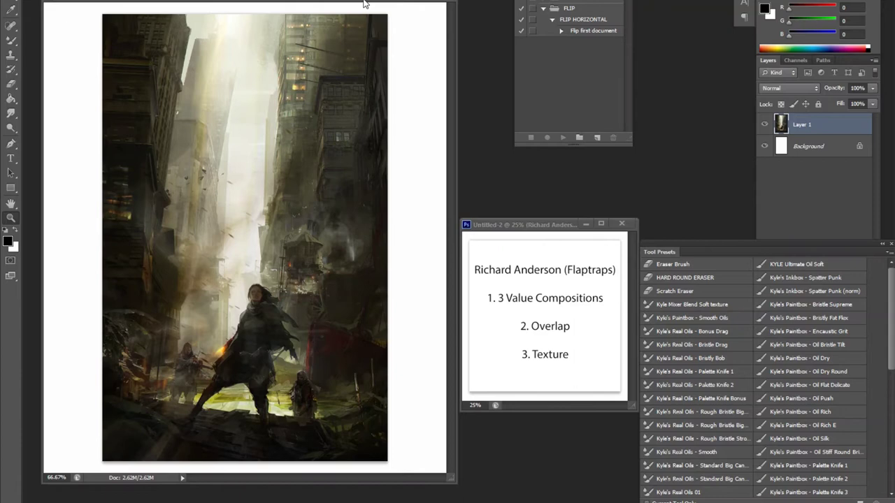
- Show the Layers panel and add a new empty Layer 2 above Layer 1
left_click(831, 127)
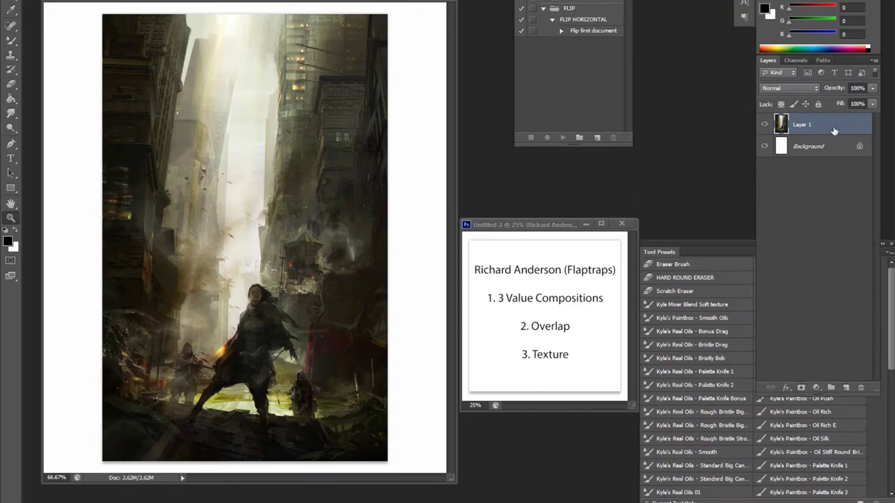
left_click(845, 387)
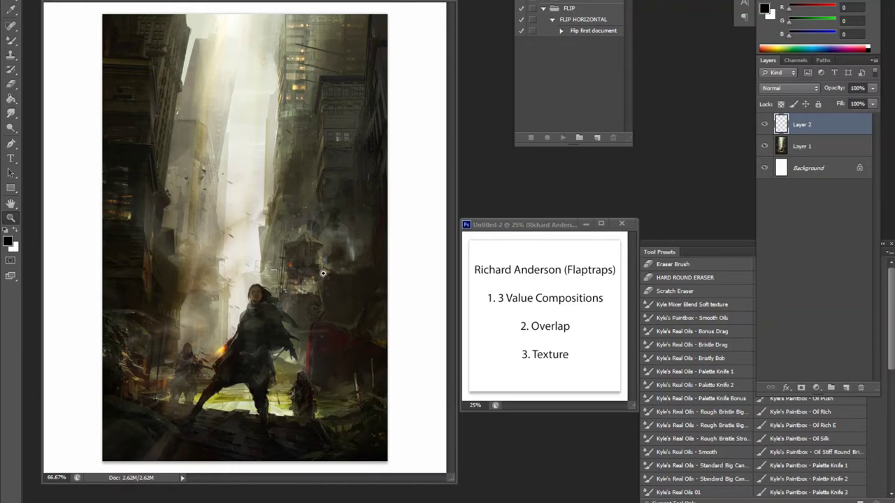
- Zoom out with the Zoom tool until the painting shows at about 8%
left_click_drag(329, 334, 280, 334)
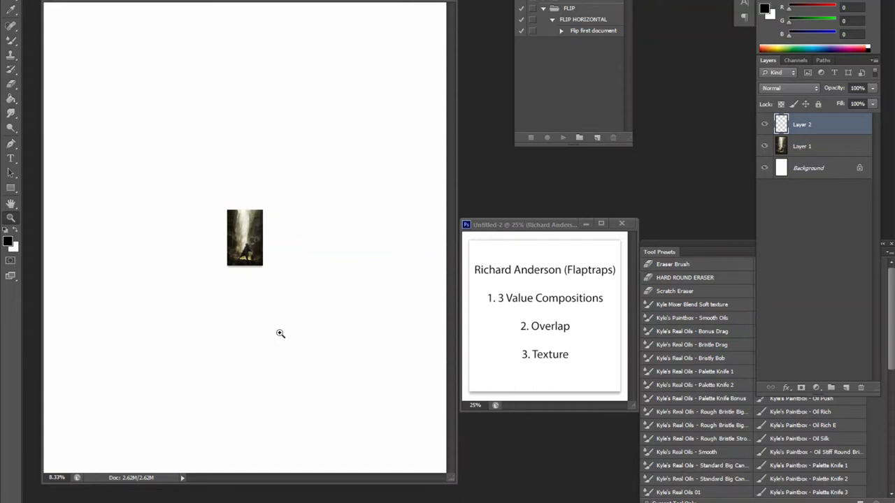
- Fill Layer 2 with mid grey 163 using the Paint Bucket
key("g")
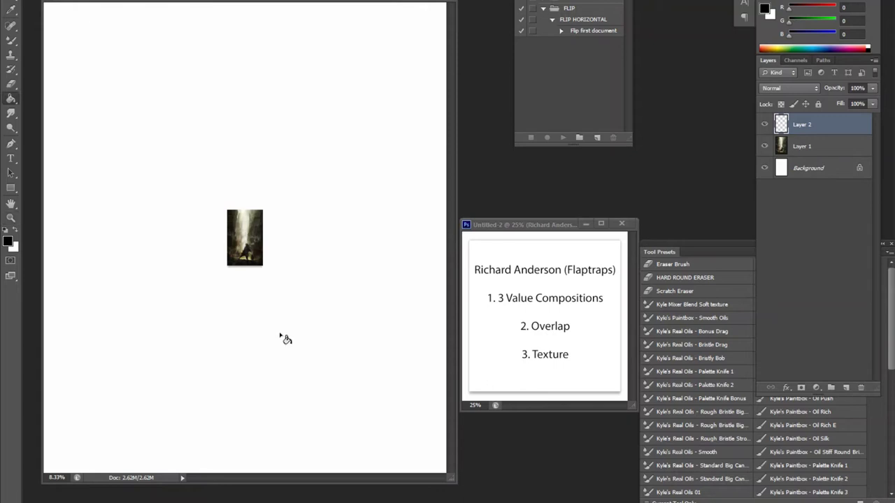
left_click(8, 242)
left_click_drag(579, 361, 577, 347)
left_click(839, 288)
left_click(263, 261)
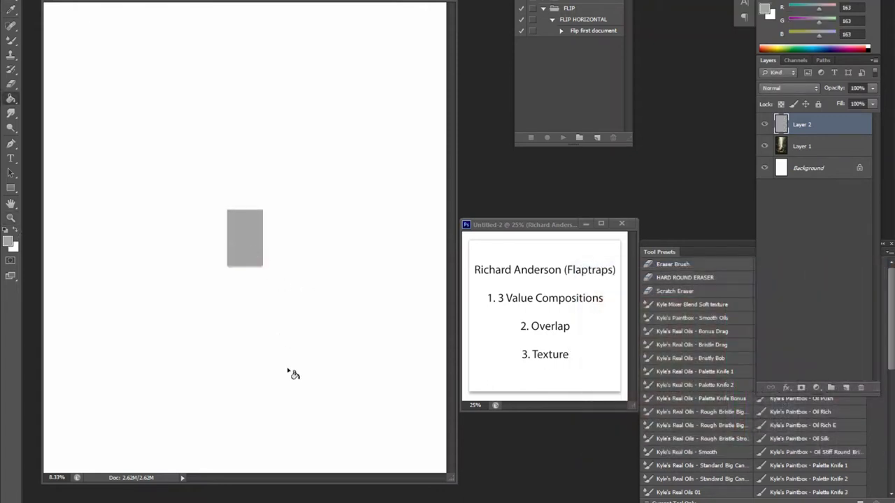
- With the Soft Metal Gear Brush, paint black values down the left edge, then switch to white
key("b")
key("d")
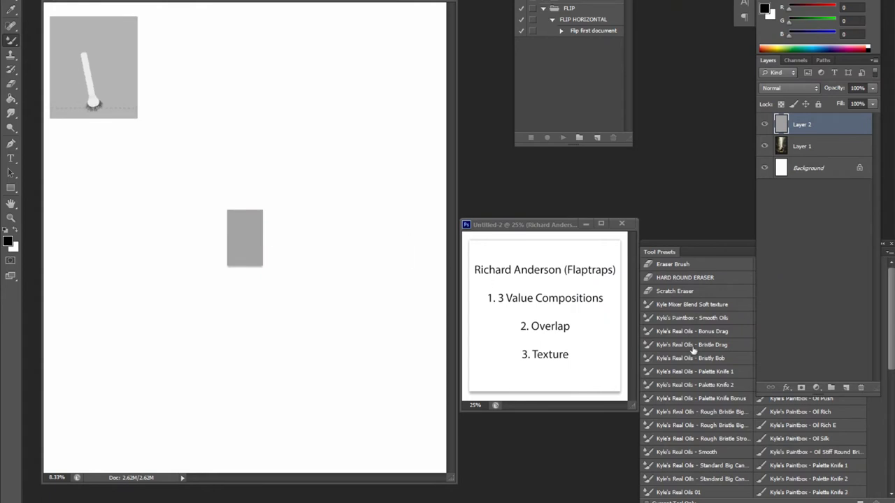
left_click(890, 439)
left_click(804, 368)
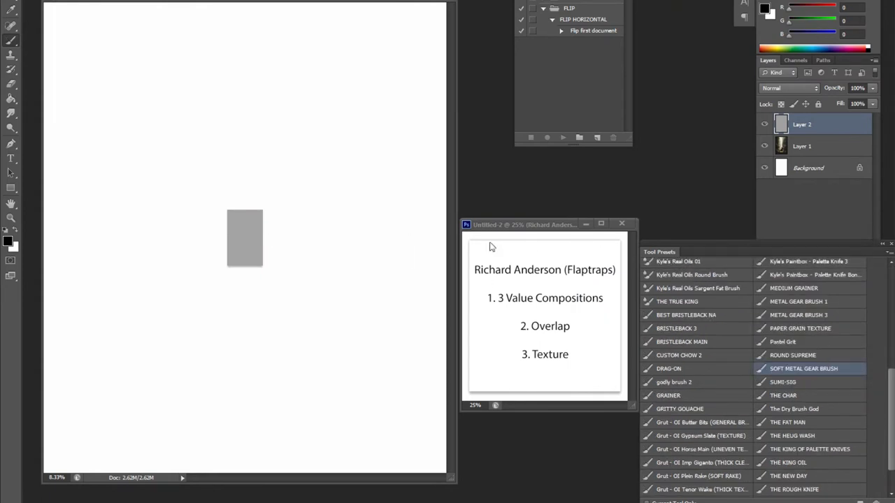
mouse_move(229, 212)
left_mouse_down()
mouse_move(230, 253)
mouse_move(229, 230)
mouse_move(232, 256)
mouse_move(244, 266)
mouse_move(246, 255)
mouse_move(258, 264)
mouse_move(261, 218)
mouse_move(241, 237)
mouse_move(246, 215)
mouse_move(240, 247)
mouse_move(240, 229)
mouse_move(266, 240)
mouse_move(257, 240)
mouse_move(255, 271)
mouse_move(246, 265)
mouse_move(247, 223)
mouse_move(246, 255)
left_mouse_up()
key("x")
key("x")
key("x")
key("x")
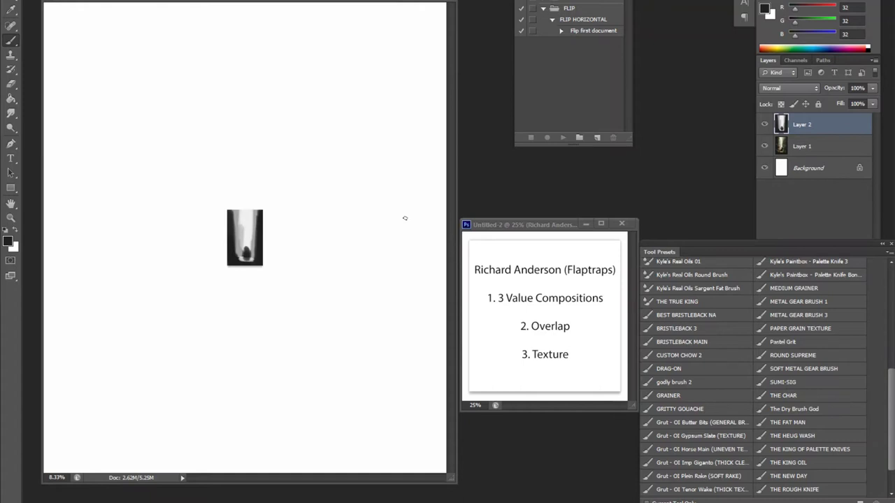
- Zoom in to 33% and compare the grey study against the original painting
left_click(245, 238)
left_click(245, 238)
left_click(276, 288, "alt")
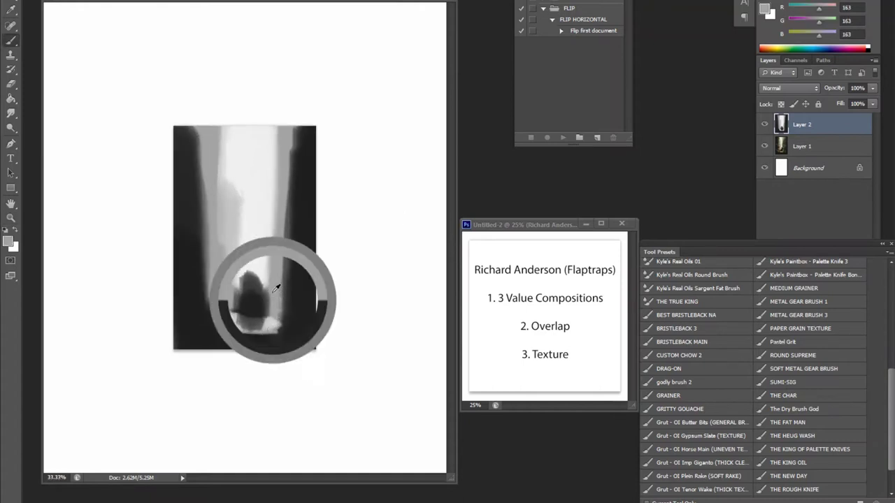
left_click(765, 123)
left_click(765, 124)
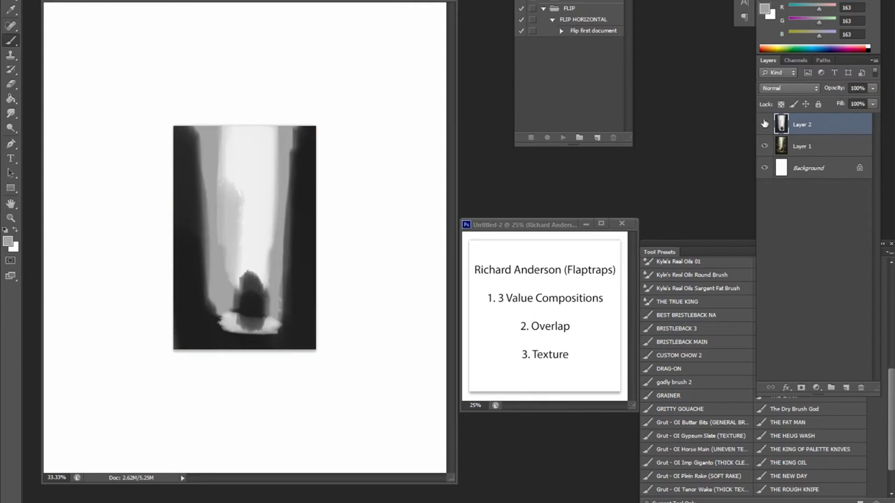
left_click(764, 124)
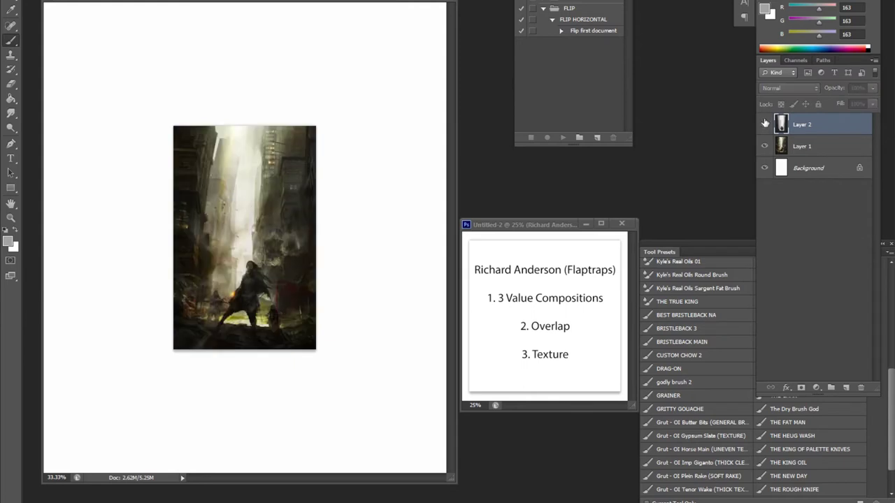
left_click(764, 124)
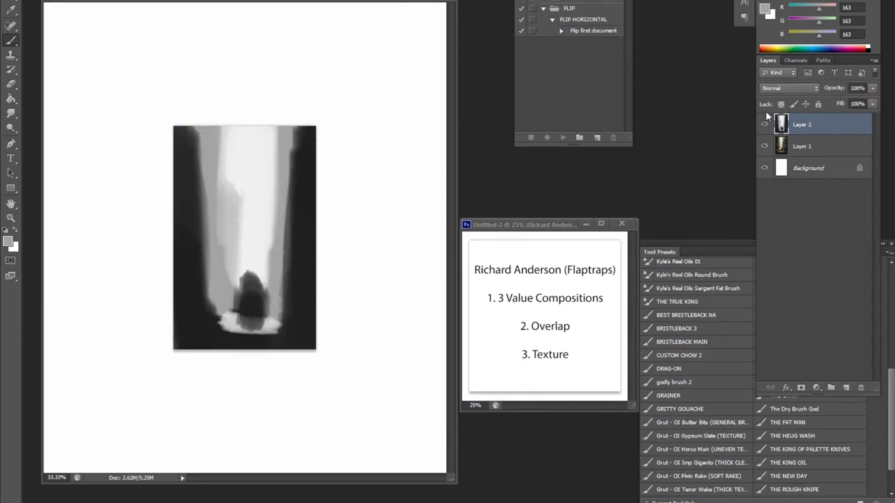
- Paint light grey down the right side of the white area
left_click(190, 153, "alt")
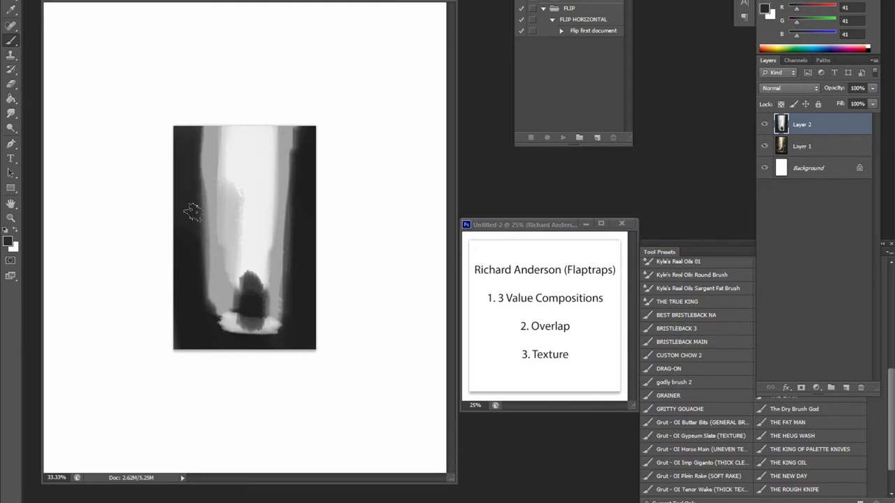
left_click(764, 124)
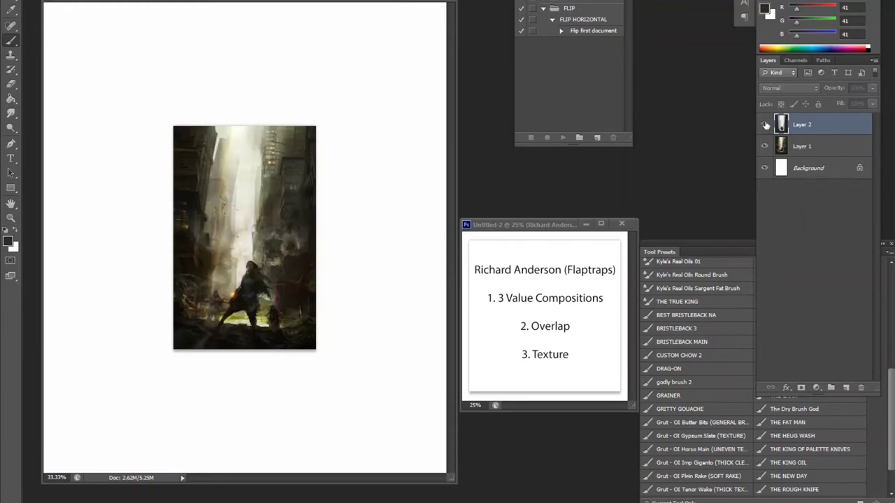
left_click(765, 123)
left_click(279, 178, "alt")
left_click_drag(277, 156, 268, 227)
- Add dark grey dabs at the figure's lower right and base, checking against the painting
left_click(254, 296, "alt")
left_click_drag(271, 301, 278, 318)
left_click(765, 124)
left_click(765, 124)
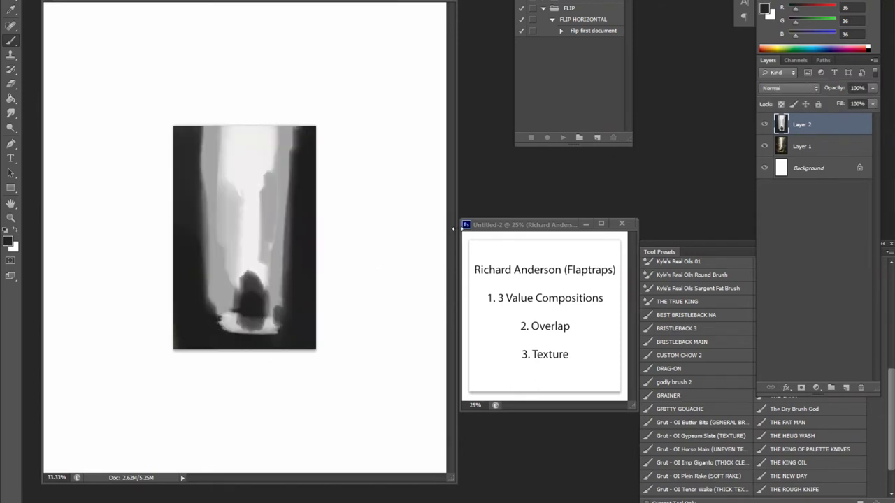
left_click(215, 332, "alt")
mouse_move(251, 336)
left_mouse_down()
mouse_move(214, 329)
mouse_move(215, 308)
mouse_move(217, 321)
left_mouse_up()
left_click(765, 124)
left_click(764, 124)
- Paint dark grey strokes along the figure's right side
left_click(281, 319, "alt")
mouse_move(281, 318)
left_mouse_down()
mouse_move(277, 302)
mouse_move(275, 331)
left_mouse_up()
left_click(765, 124)
left_click(764, 123)
- Darken the figure and fill its lower body with dark grey
left_click(276, 297, "alt")
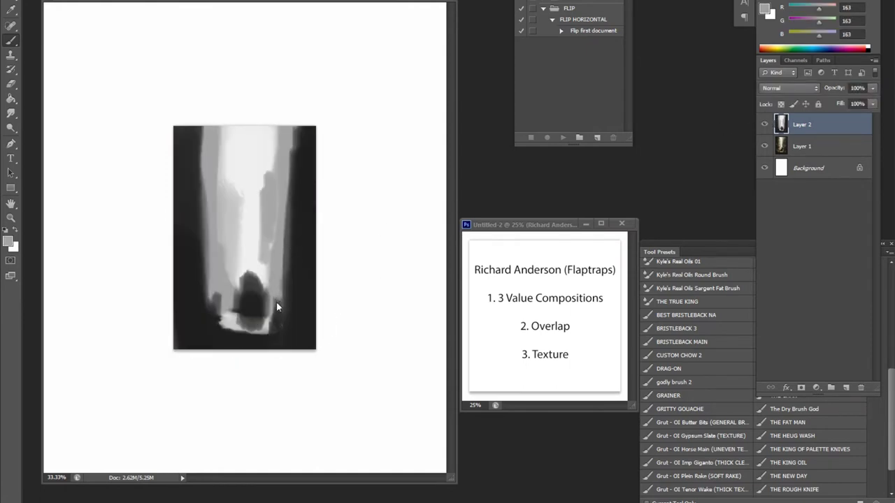
left_click(258, 297, "alt")
left_click_drag(258, 297, 255, 269)
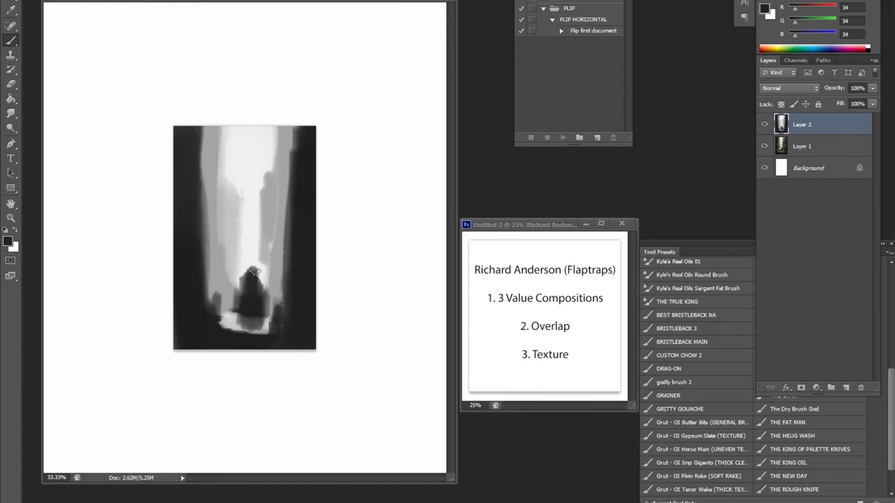
left_click(765, 124)
left_click(765, 123)
left_click(252, 280, "alt")
mouse_move(241, 318)
left_mouse_down()
mouse_move(260, 280)
mouse_move(256, 322)
mouse_move(257, 305)
left_mouse_up()
- Toggle Layer 2's visibility repeatedly to compare the value study with the painting
left_click(764, 124)
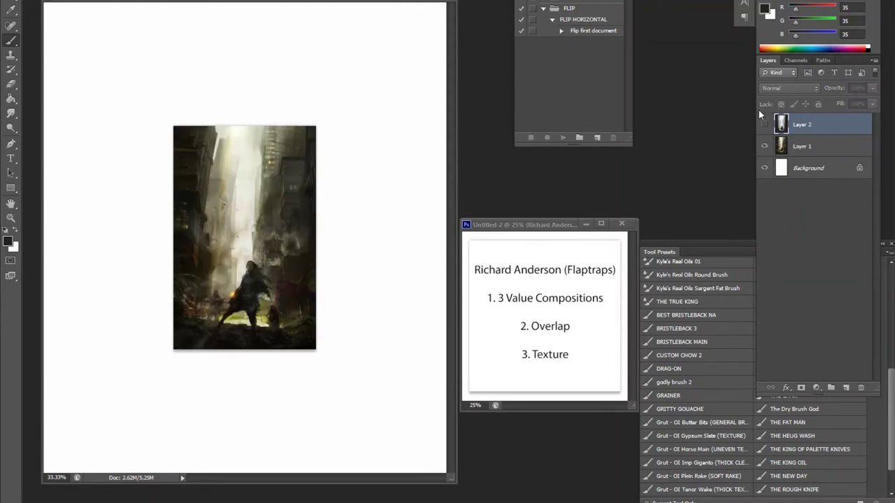
left_click(765, 124)
left_click(765, 123)
left_click(765, 124)
left_click(765, 123)
left_click(765, 124)
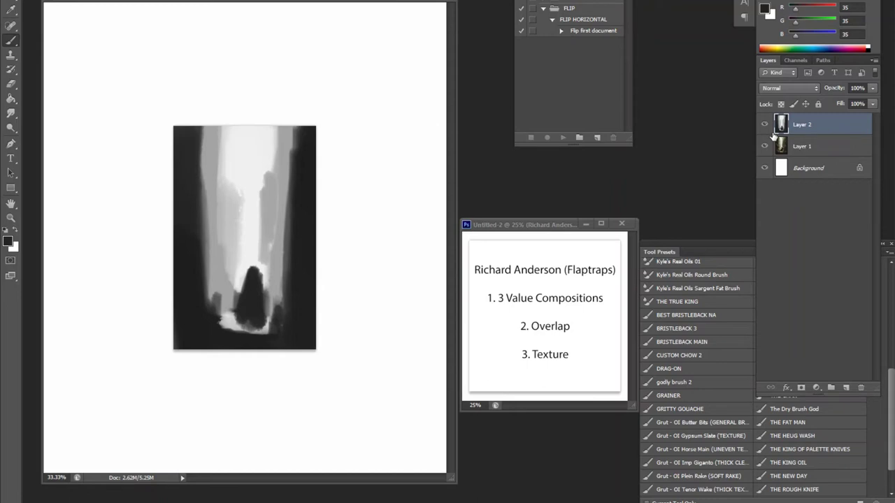
- Switch to The King of Palette Knives preset and paint light and dark knife strokes at the left
left_click(218, 162, "alt")
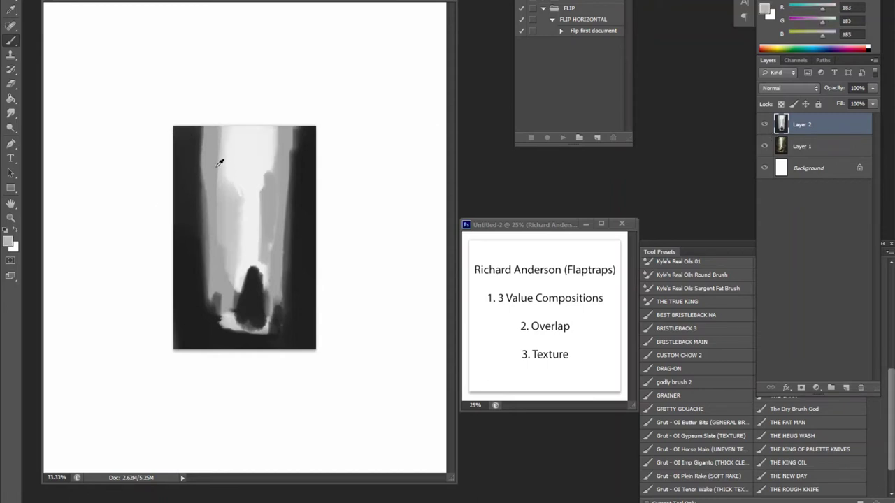
left_click(834, 451)
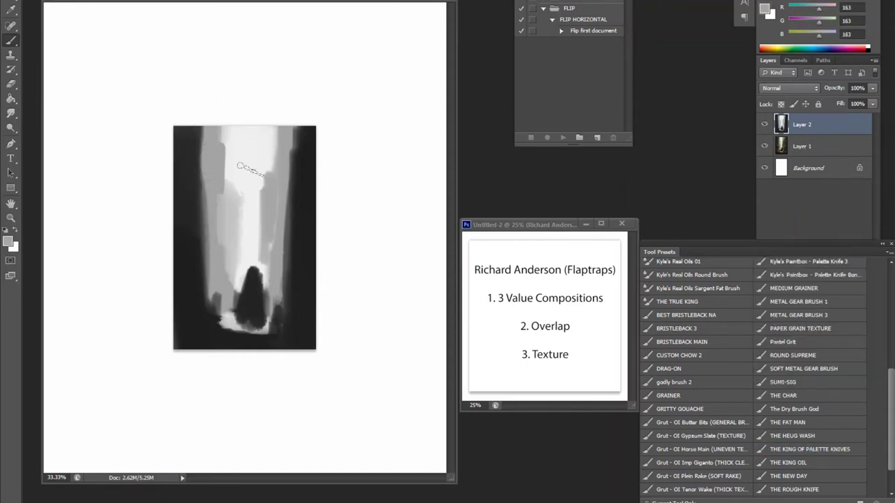
left_click(250, 170, "alt")
mouse_move(193, 233)
left_mouse_down()
mouse_move(198, 328)
mouse_move(189, 237)
mouse_move(195, 274)
left_mouse_up()
left_click(198, 328, "alt")
left_click(193, 276, "alt")
- Paint a grey vertical stroke along the right edge, redoing it darker
left_click(188, 221, "alt")
left_click(197, 317, "alt")
left_click_drag(308, 211, 313, 309)
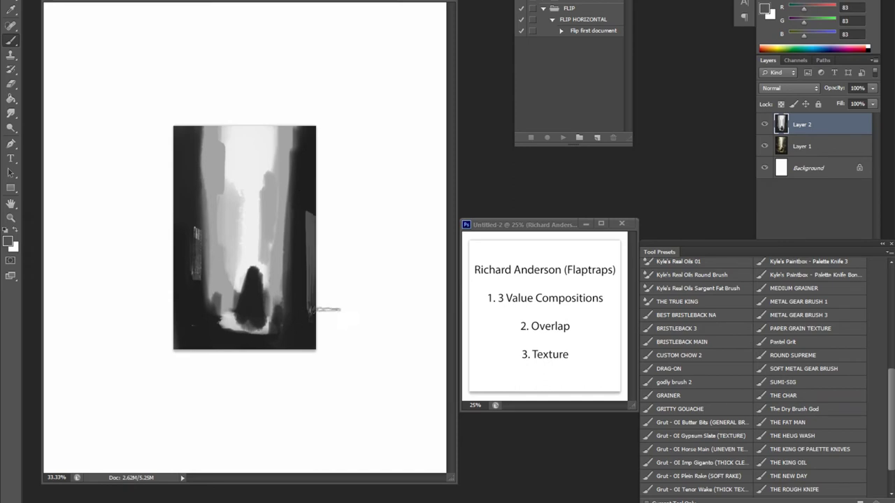
key("ctrl+z")
left_click(296, 180, "alt")
left_click_drag(287, 165, 285, 279)
- Sample several greys from the study and compare it against the original painting
left_click(274, 183, "alt")
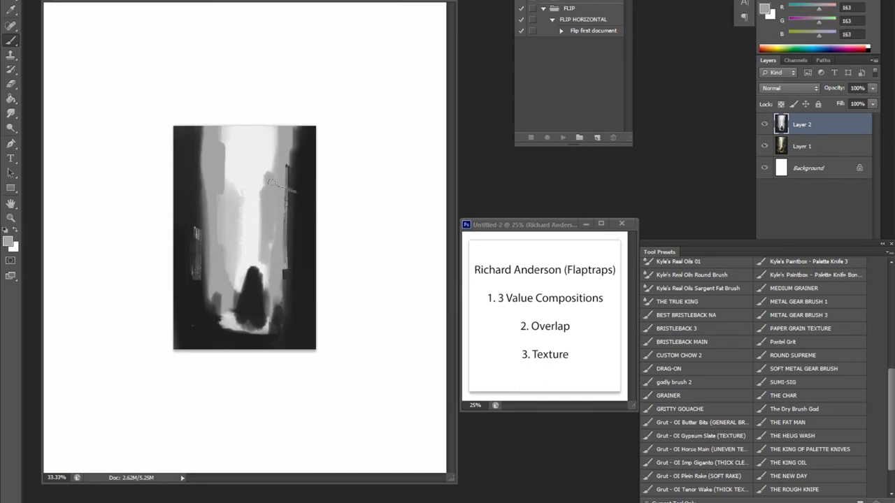
left_click(259, 172, "alt")
left_click(280, 179, "alt")
left_click(251, 262, "alt")
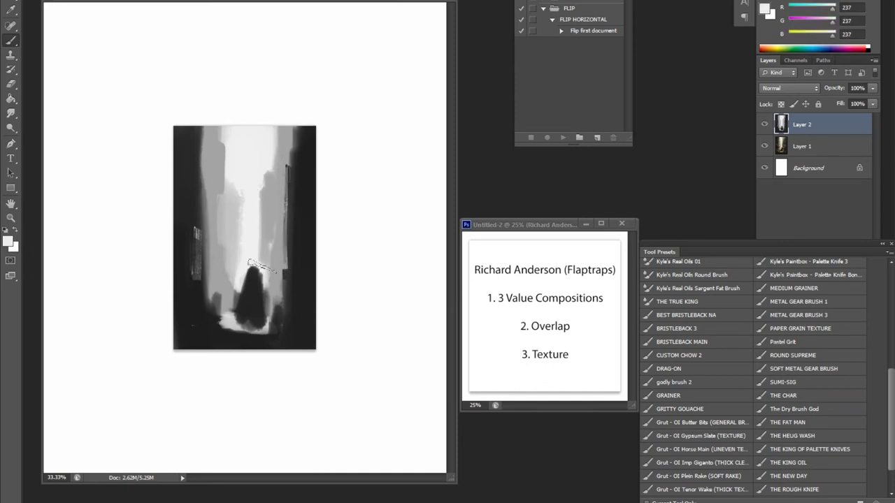
left_click(765, 125)
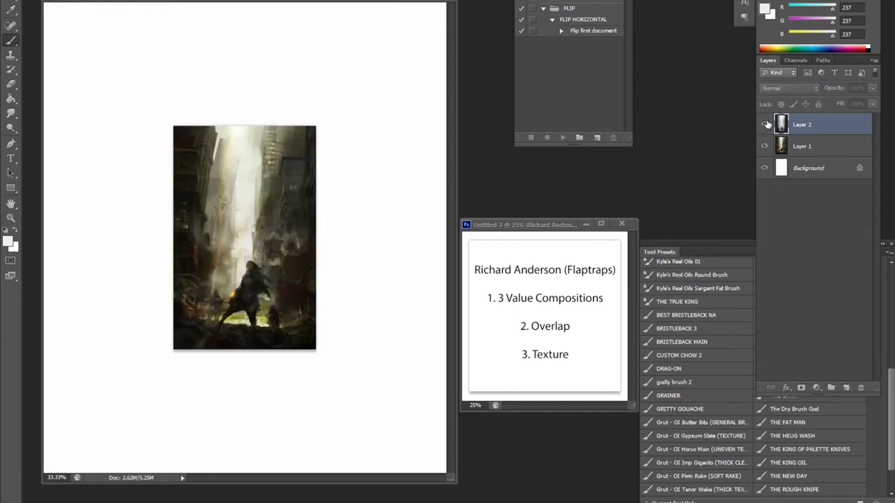
left_click(765, 124)
- Paint light arching strokes across the middle and a light dab left of the figure
left_click(226, 254, "alt")
left_click_drag(225, 249, 262, 218)
left_click_drag(228, 272, 264, 246)
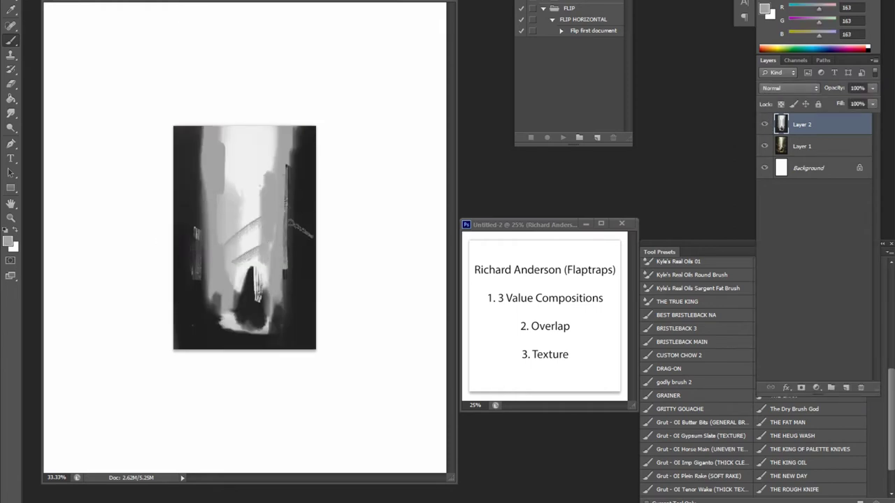
left_click(228, 277, "alt")
left_click_drag(201, 281, 221, 290)
- Paint dark tones over the figure's light details, then hide the grey study
left_click(249, 292, "alt")
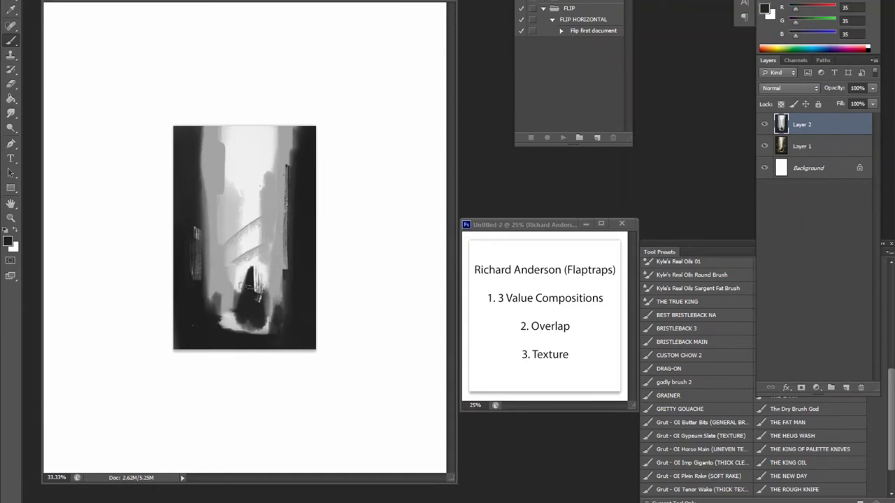
mouse_move(249, 289)
left_mouse_down()
mouse_move(253, 297)
mouse_move(256, 272)
mouse_move(262, 321)
left_mouse_up()
left_click(764, 124)
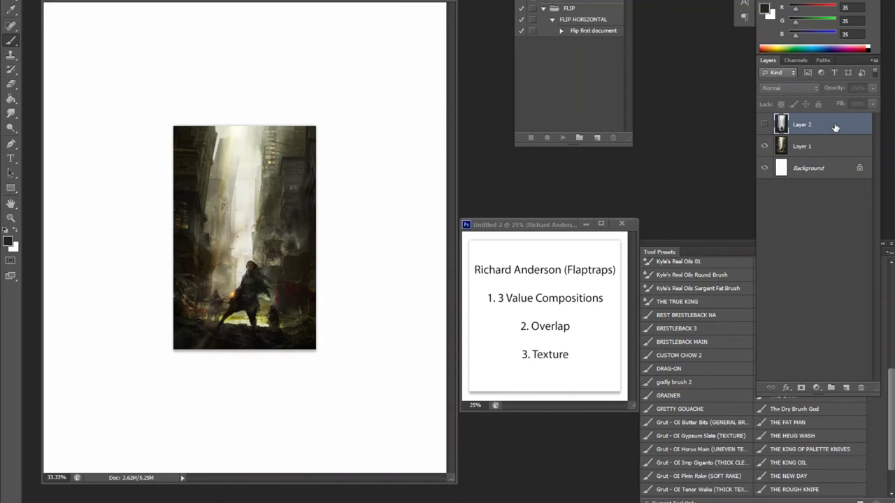
- Zoom in on the colour painting with the Zoom tool
key("z")
left_click(291, 365)
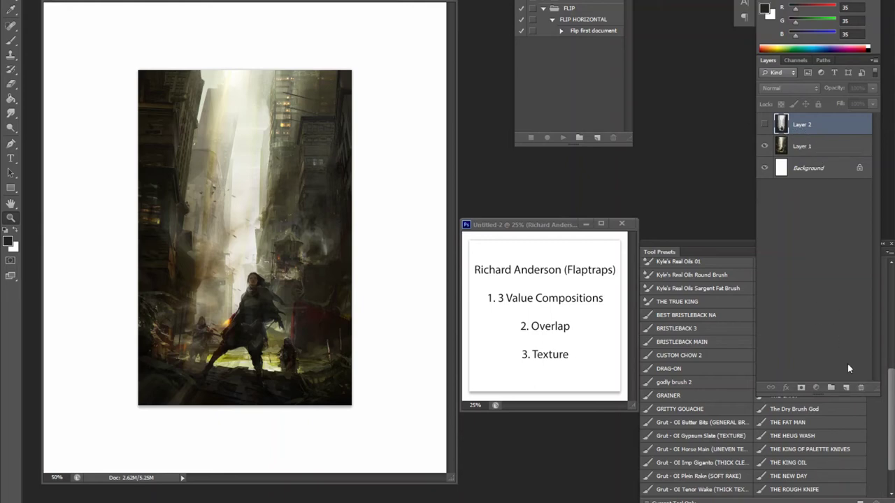
- Switch back to the Brush tool
key("b")
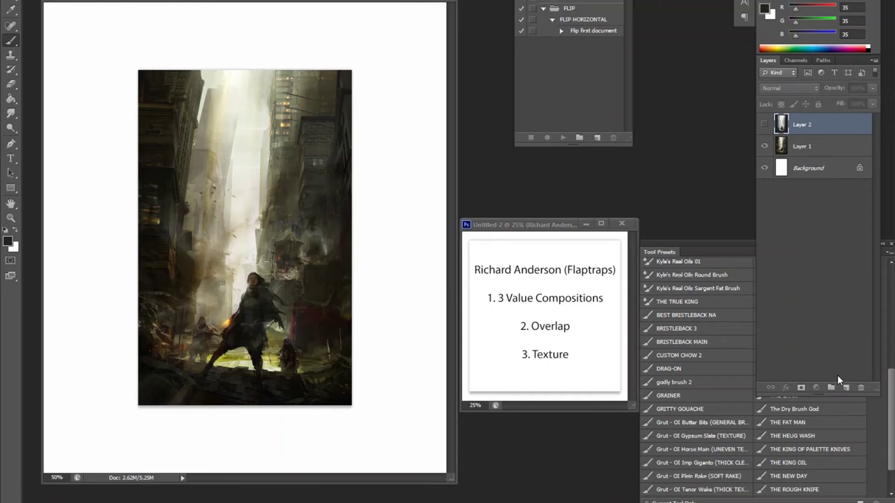
- Add a new Layer 3 and set the paint colour to red
left_click(844, 387)
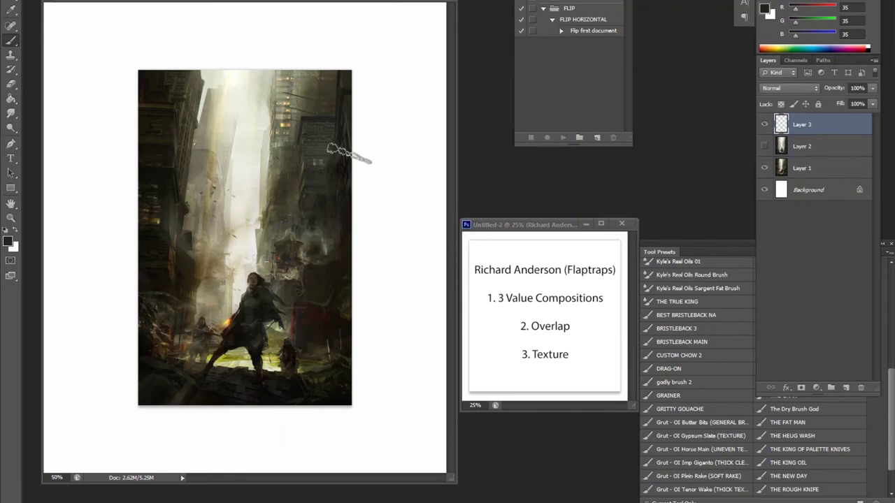
left_click(10, 242)
left_click(693, 330)
left_click(845, 287)
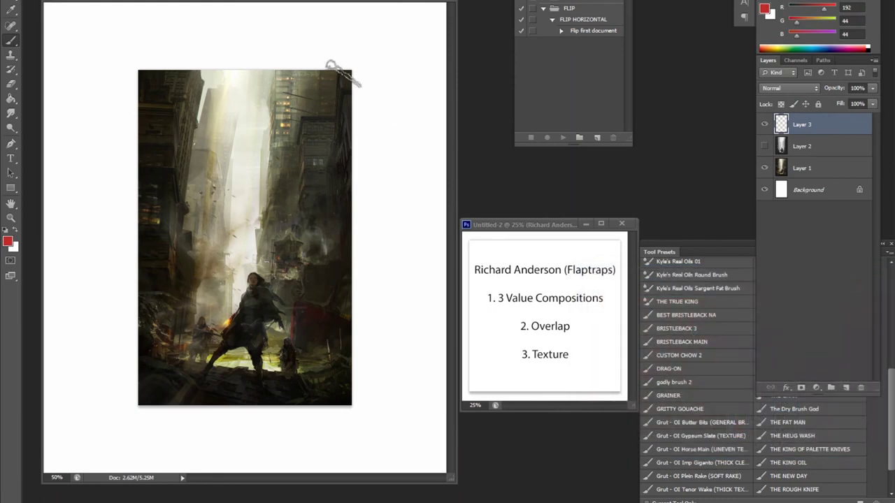
- Trace red overlap lines along the right, left, central and middle building edges
mouse_move(340, 73)
left_mouse_down()
mouse_move(321, 150)
mouse_move(351, 338)
left_mouse_up()
mouse_move(319, 117)
left_mouse_down()
mouse_move(293, 133)
mouse_move(305, 277)
left_mouse_up()
left_click_drag(275, 68, 269, 270)
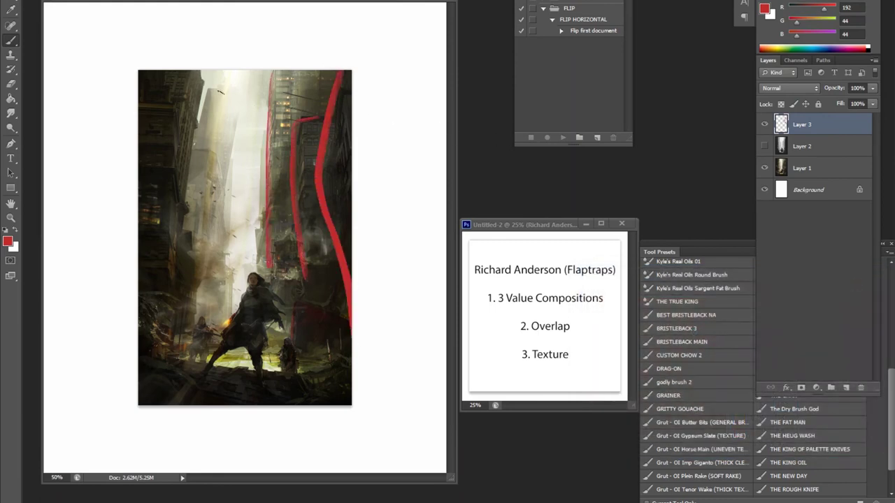
mouse_move(203, 73)
left_mouse_down()
mouse_move(171, 290)
mouse_move(187, 74)
mouse_move(152, 297)
left_mouse_up()
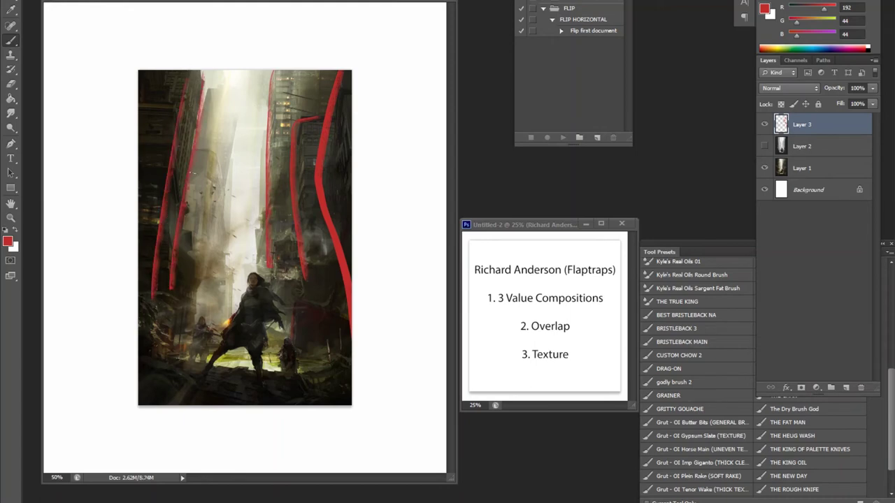
mouse_move(199, 70)
left_mouse_down()
mouse_move(228, 93)
mouse_move(235, 125)
mouse_move(194, 292)
left_mouse_up()
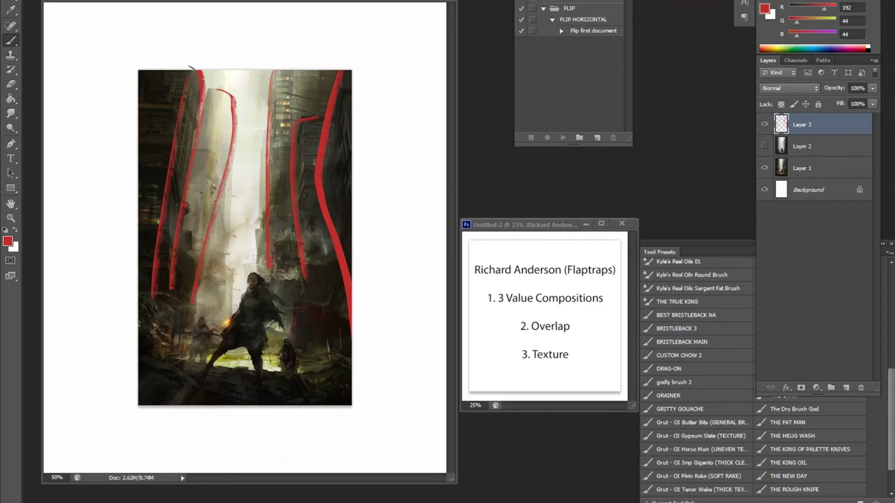
mouse_move(143, 71)
left_mouse_down()
mouse_move(142, 100)
mouse_move(171, 131)
left_mouse_up()
left_click_drag(139, 237, 158, 239)
mouse_move(224, 189)
left_mouse_down()
mouse_move(221, 260)
mouse_move(214, 232)
mouse_move(231, 252)
mouse_move(227, 312)
left_mouse_up()
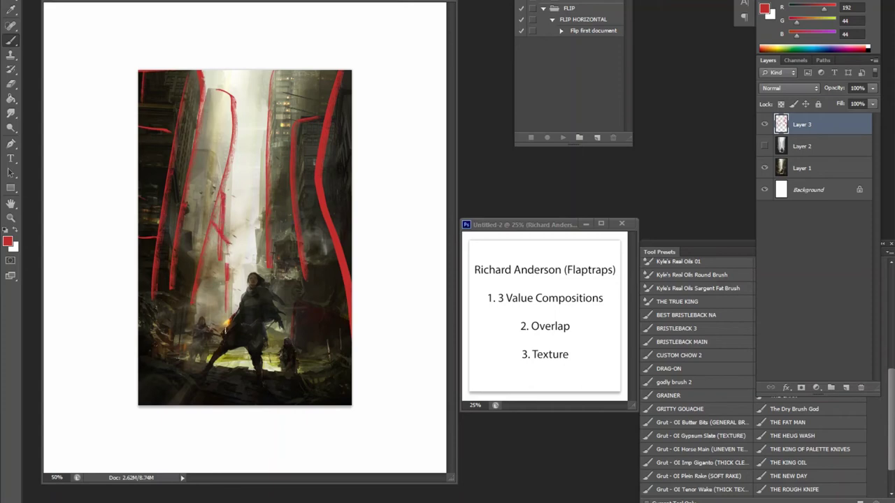
- Replace the red-lines layer with a fresh one, loop red around the lit windows and right edge, then zoom in
left_click(864, 390, "alt")
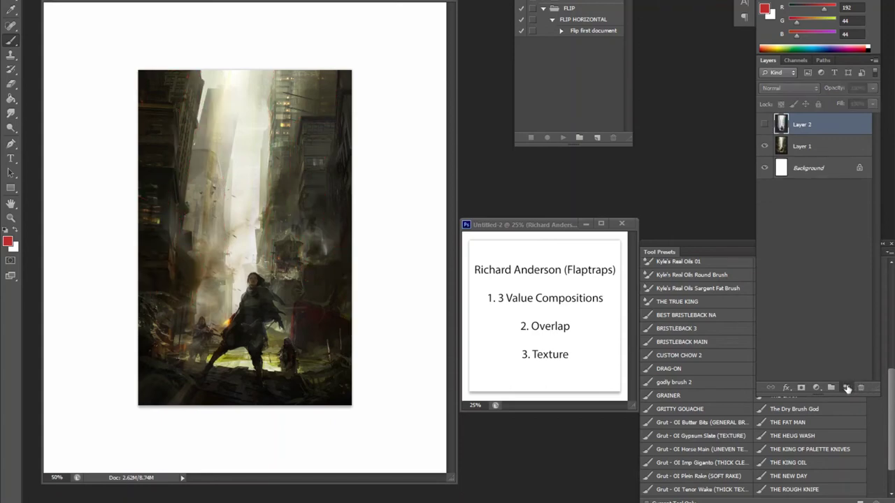
left_click(846, 388)
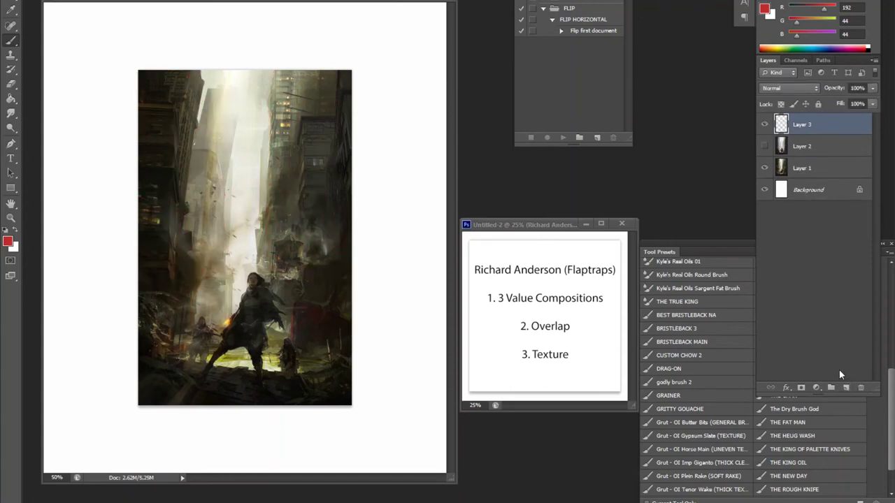
mouse_move(347, 109)
left_mouse_down()
mouse_move(330, 159)
mouse_move(334, 207)
mouse_move(365, 153)
mouse_move(335, 130)
left_mouse_up()
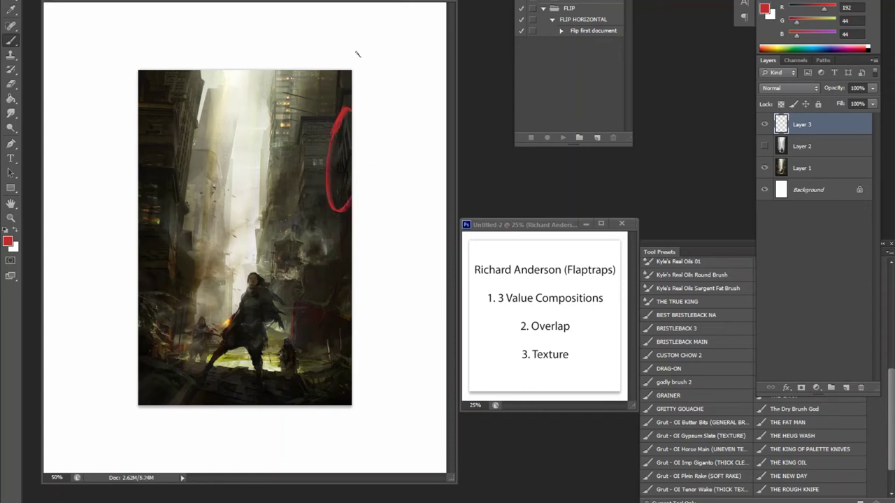
mouse_move(319, 117)
left_mouse_down()
mouse_move(335, 137)
mouse_move(336, 114)
left_mouse_up()
mouse_move(278, 74)
left_mouse_down()
mouse_move(272, 151)
mouse_move(297, 97)
mouse_move(280, 79)
left_mouse_up()
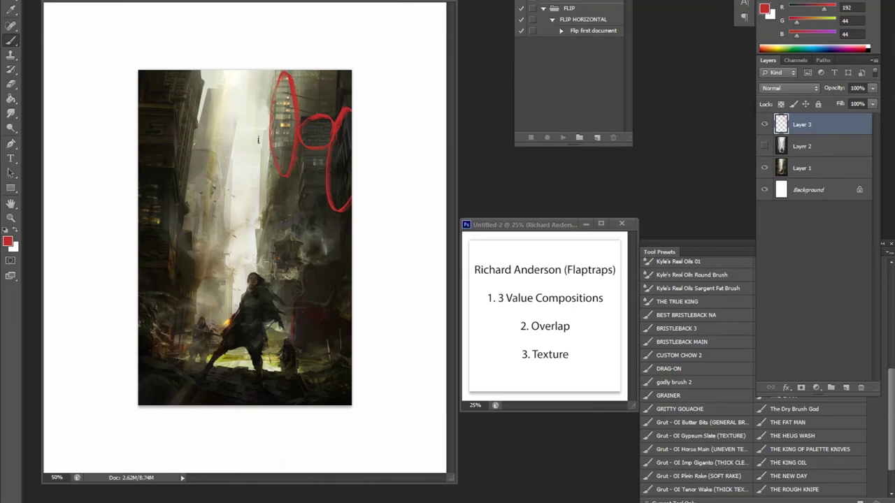
key("z")
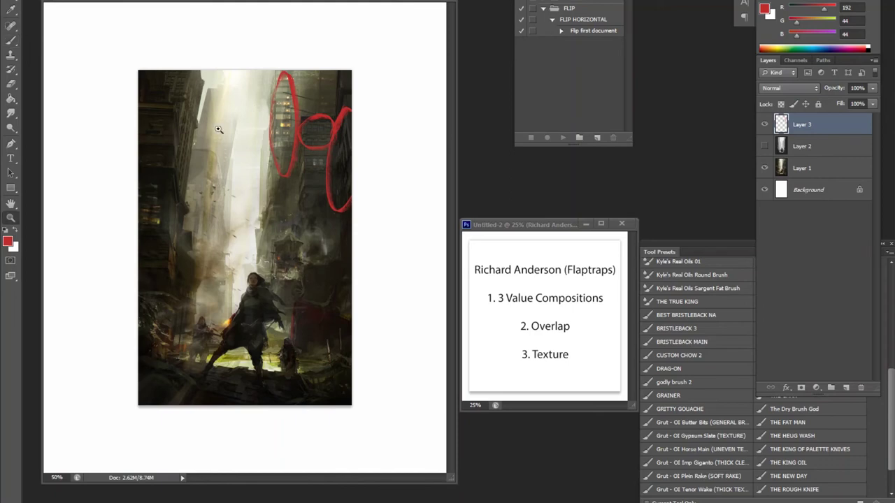
left_click_drag(258, 140, 307, 139)
mouse_move(246, 48)
left_mouse_down()
mouse_move(200, 386)
mouse_move(242, 57)
mouse_move(343, 348)
mouse_move(280, 360)
mouse_move(269, 101)
left_mouse_up()
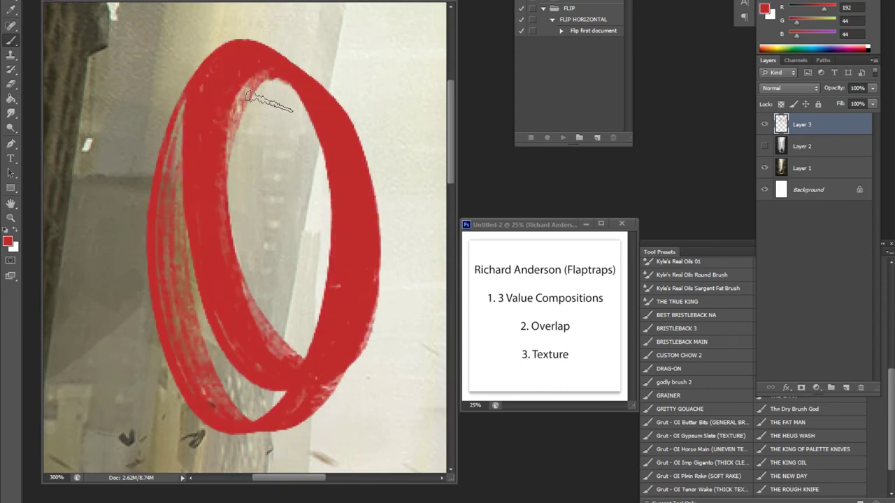
key("ctrl+z")
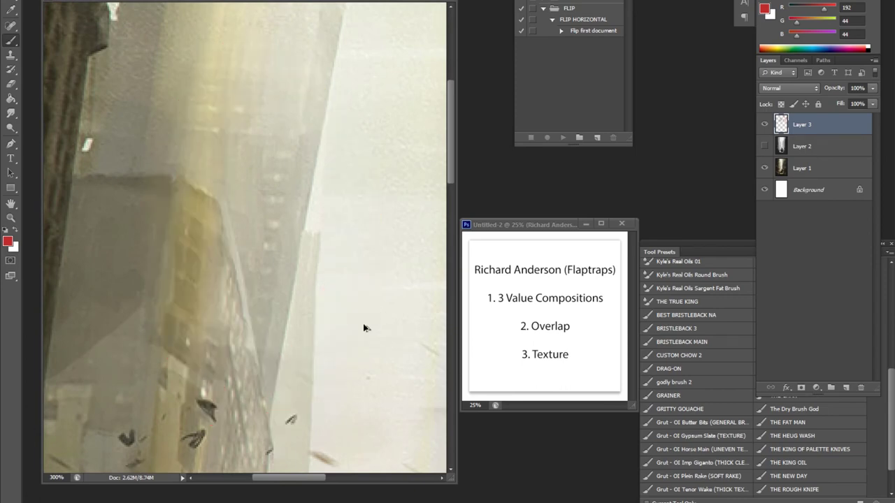
key("z")
left_click(334, 299, "alt")
left_click(333, 296, "alt")
left_click(330, 290, "alt")
left_click(327, 285, "alt")
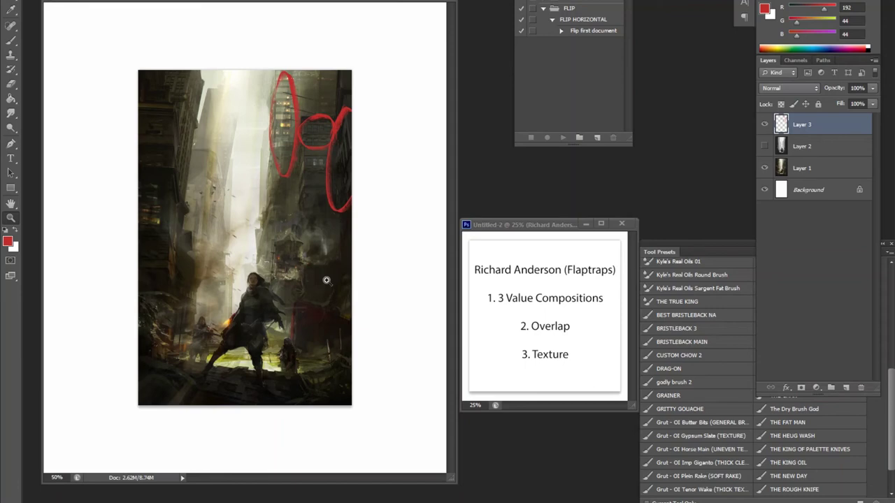
left_click(572, 327)
- Change the notes' second item to 'Overlap and Scaling' and return to the painting document
key("t")
left_click(572, 327)
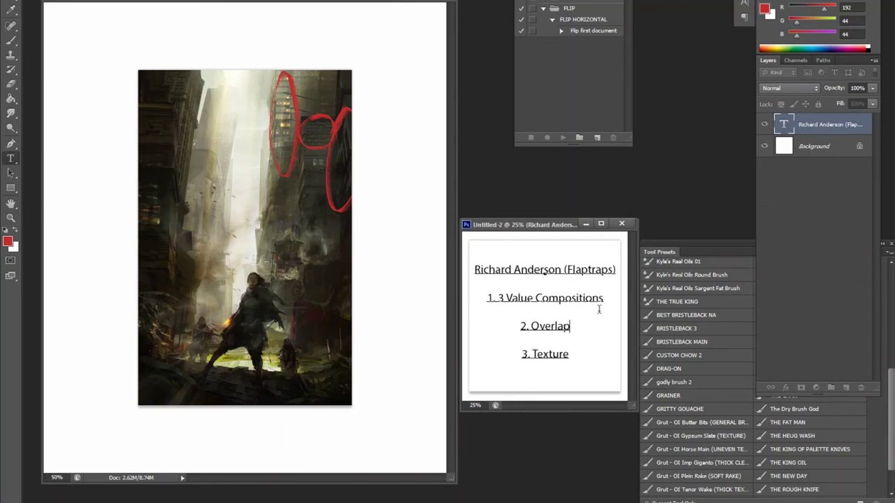
type("Overlap and Scaling")
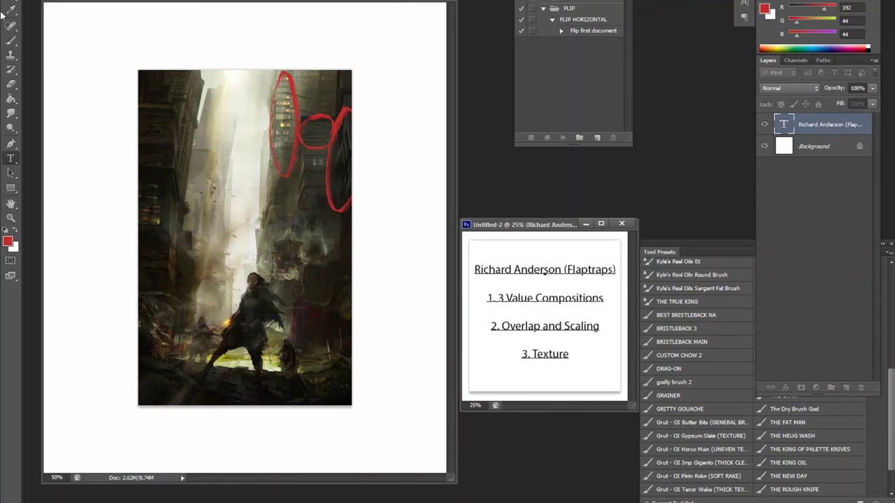
key("ctrl+Return")
left_click(415, 286)
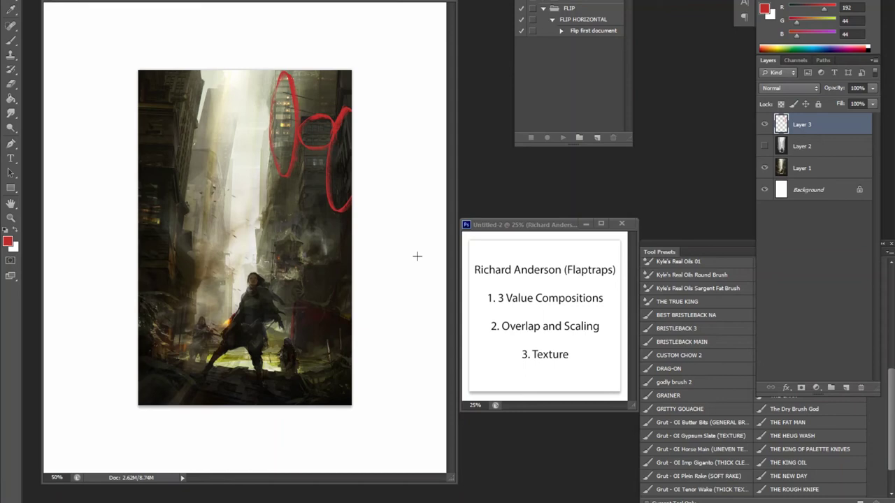
- Undo the red circle annotations, then paint and undo a test red loop over the right-hand buildings
key("b")
key("ctrl+z")
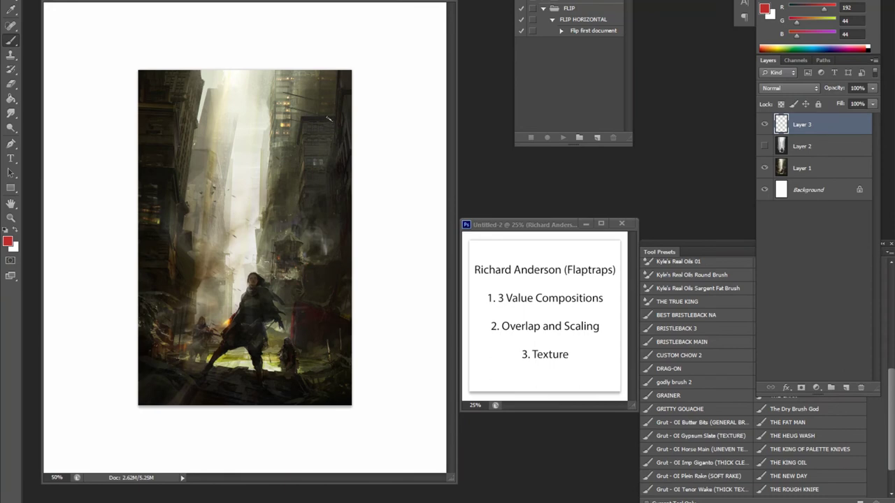
mouse_move(316, 110)
left_mouse_down()
mouse_move(283, 149)
mouse_move(303, 270)
mouse_move(317, 105)
mouse_move(305, 217)
mouse_move(272, 256)
left_mouse_up()
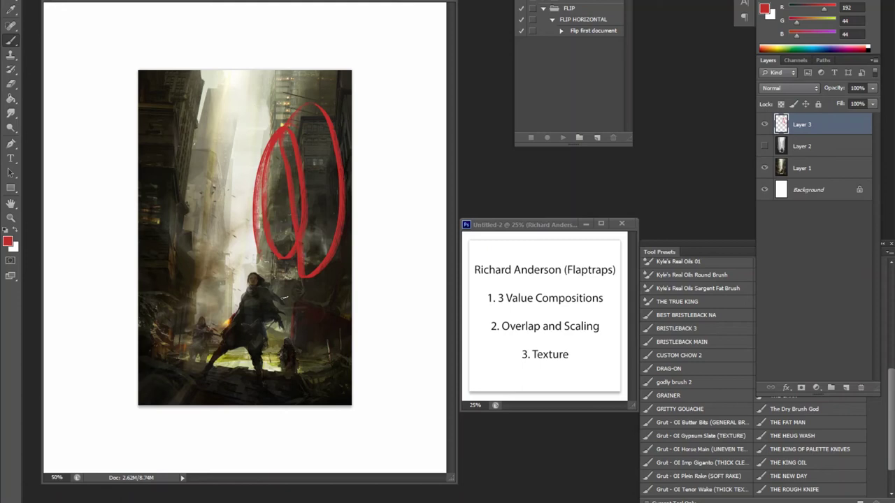
key("ctrl+alt+z")
key("ctrl+alt+z")
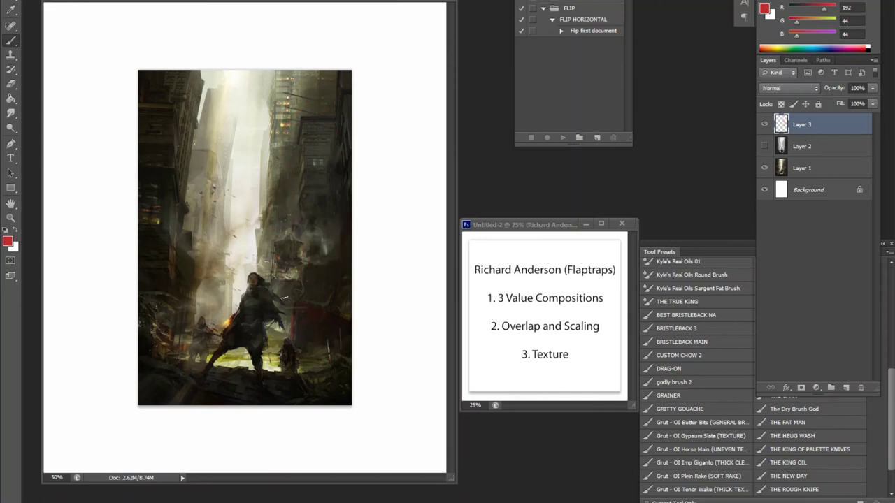
mouse_move(262, 258)
left_mouse_down()
mouse_move(220, 306)
mouse_move(265, 260)
left_mouse_up()
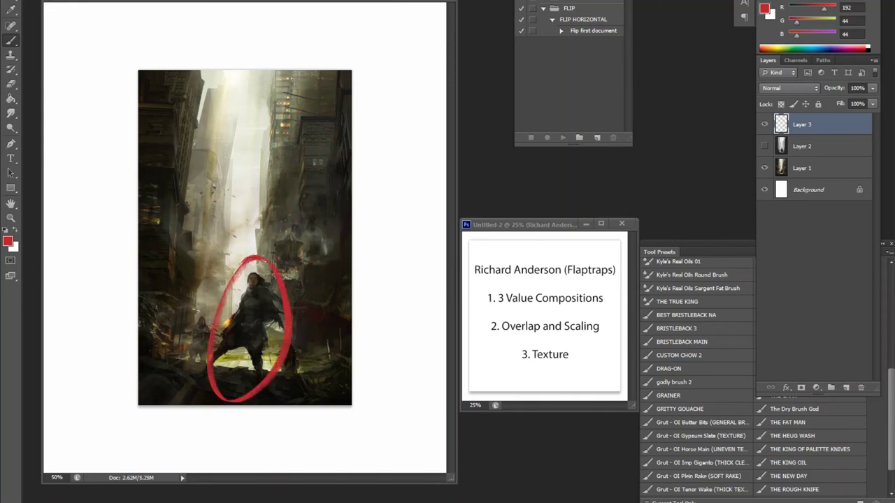
left_click_drag(207, 303, 196, 367)
left_click_drag(281, 328, 300, 384)
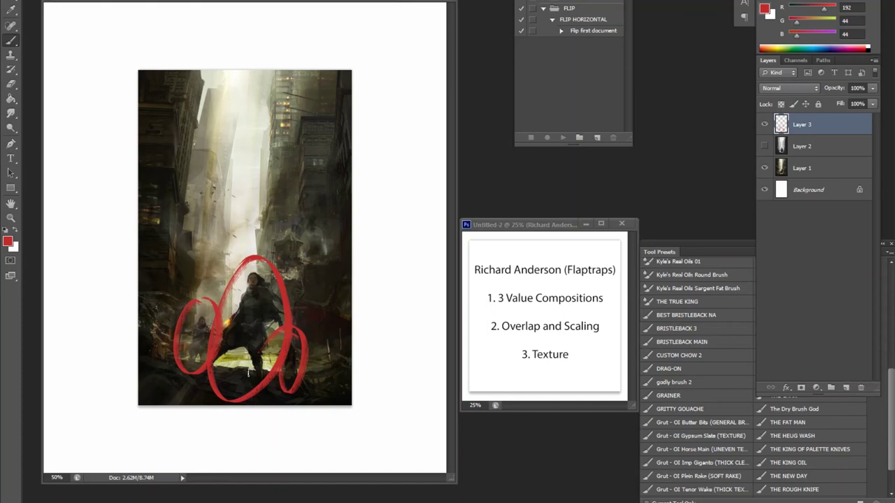
key("ctrl+z")
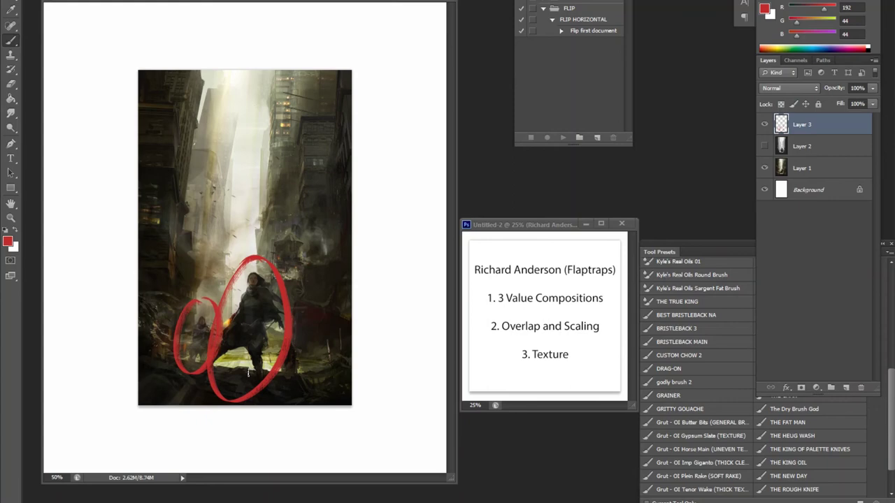
key("ctrl+alt+z")
key("ctrl+alt+z")
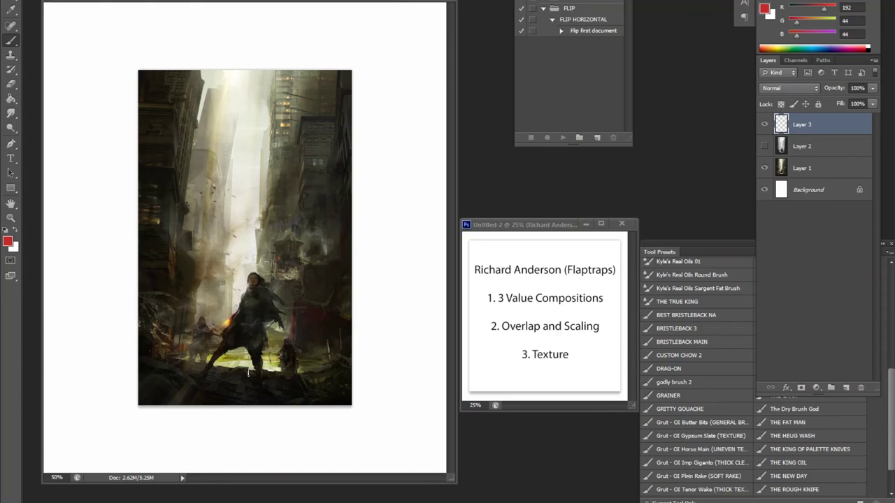
- Brush the red letters P-E-R-S-O-N-A-L across the sky of the city painting on Layer 3
mouse_move(158, 165)
left_mouse_down()
mouse_move(154, 218)
mouse_move(170, 189)
left_mouse_up()
mouse_move(183, 169)
left_mouse_down()
mouse_move(202, 205)
mouse_move(199, 183)
left_mouse_up()
mouse_move(183, 174)
left_mouse_down()
mouse_move(199, 172)
mouse_move(214, 207)
left_mouse_up()
mouse_move(217, 176)
left_mouse_down()
mouse_move(242, 171)
mouse_move(249, 182)
mouse_move(260, 172)
mouse_move(287, 183)
mouse_move(316, 168)
left_mouse_up()
left_click_drag(311, 200, 348, 196)
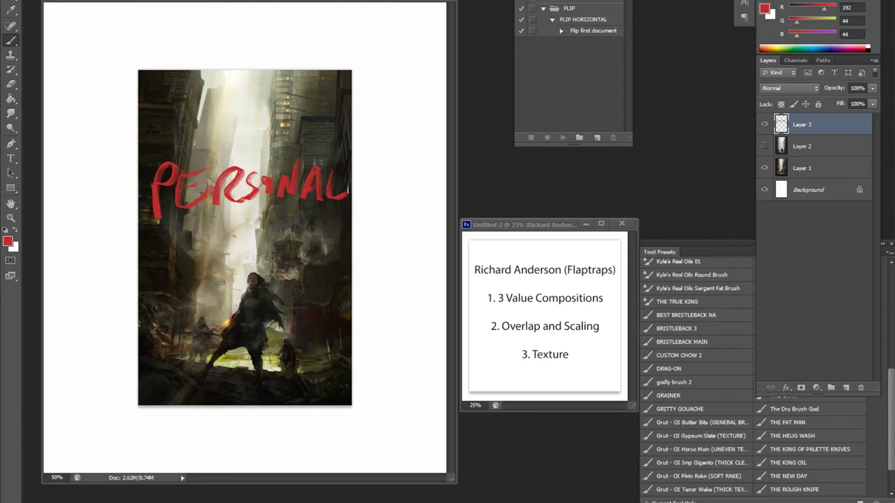
- Hide Layer 3's PERSONAL lettering and add an empty Layer 4 above Layer 2
left_click(764, 125)
left_click(821, 147)
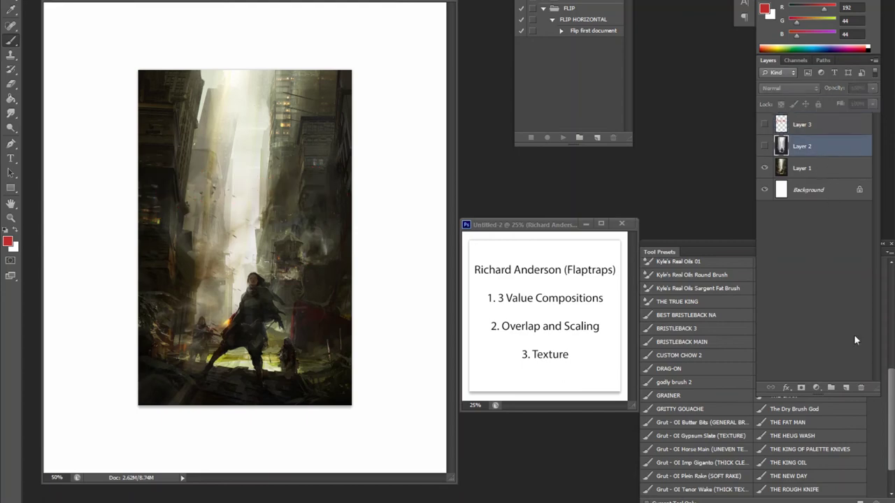
left_click(846, 388)
- Zoom in to inspect the lower middle, the woman's upper body and the tower behind her
key("z")
left_click(315, 452)
left_click(314, 451)
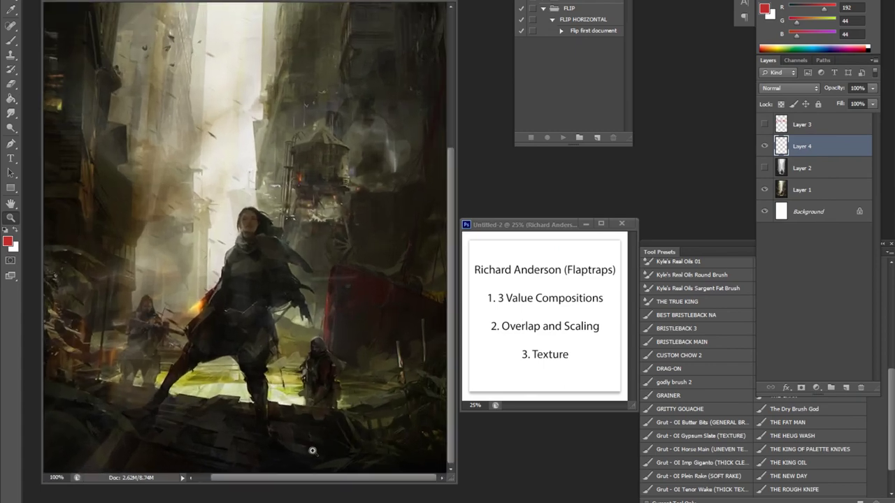
left_click(273, 459)
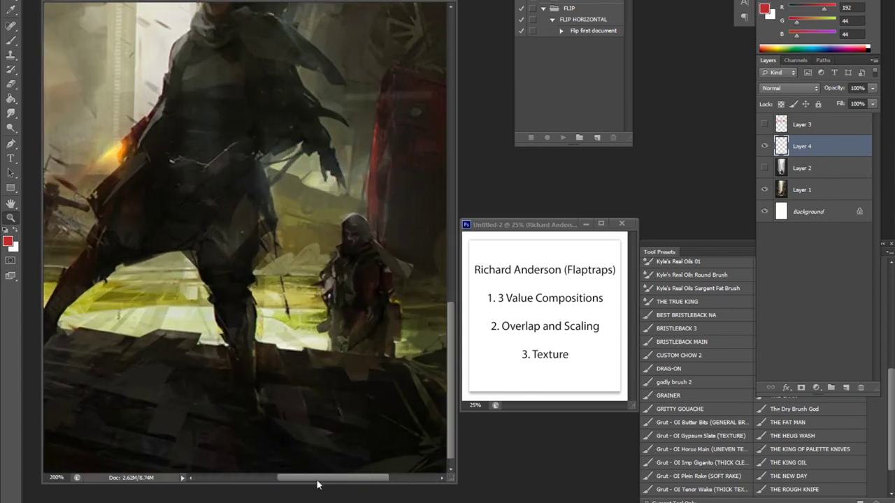
left_click(313, 455, "alt")
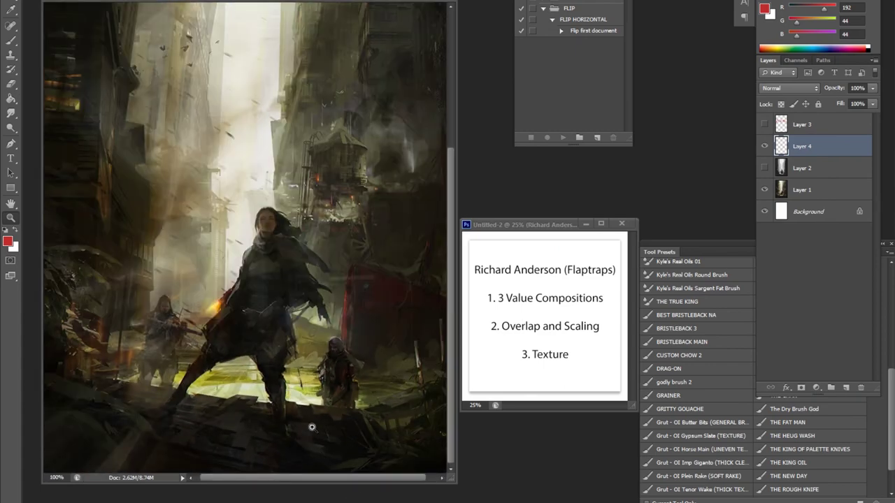
left_click(303, 247)
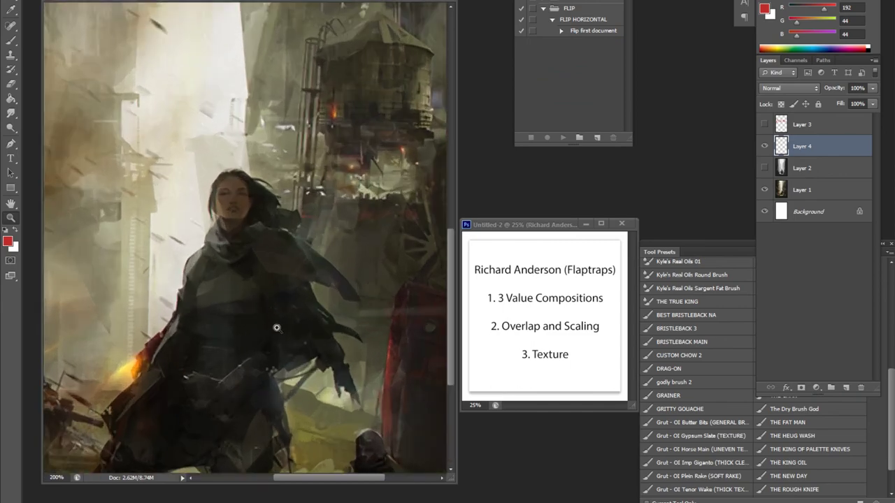
scroll(276, 327, "down", 1)
left_click(311, 342, "alt")
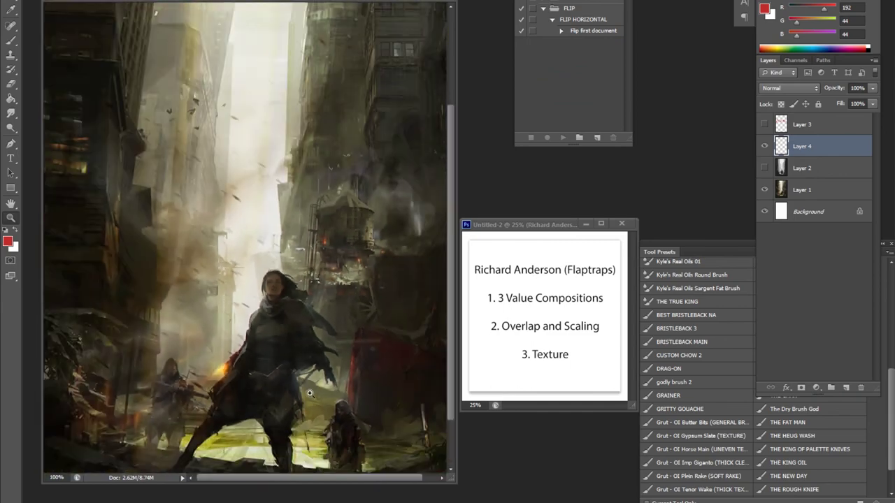
left_click(359, 297)
left_click(315, 319)
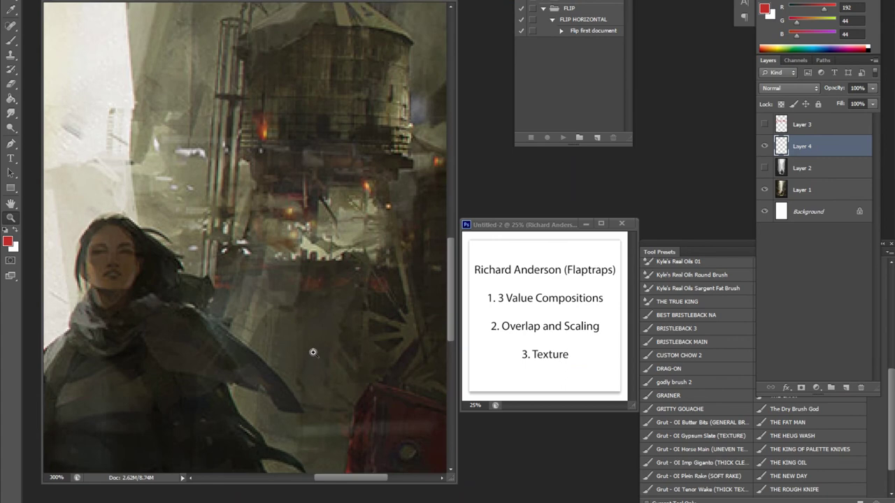
- Paint a test red circle beside the woman's head, zoom out to 100%, and undo the circle
key("b")
mouse_move(210, 196)
left_mouse_down()
mouse_move(339, 298)
mouse_move(196, 318)
mouse_move(350, 203)
left_mouse_up()
key("z")
left_click(377, 326, "alt")
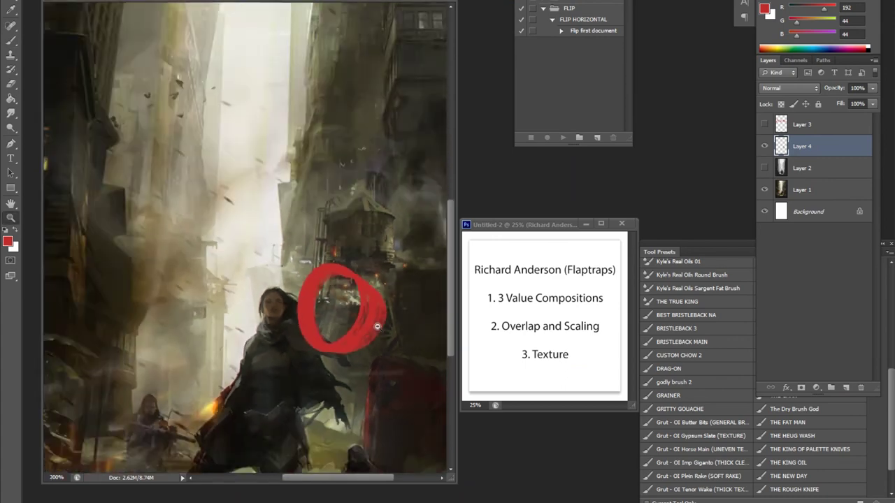
left_click(377, 326, "alt")
key("b")
key("ctrl+z")
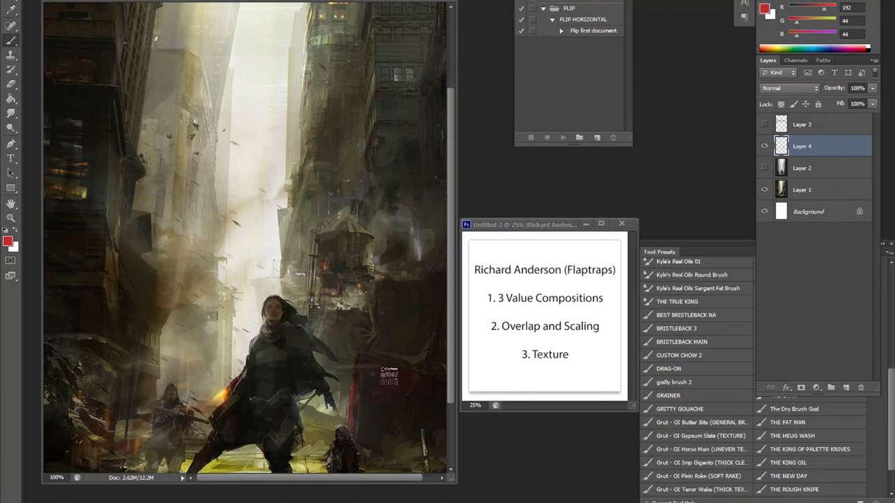
- Zoom in on the lower-left of the painting, then back out to the whole painting
key("z")
mouse_move(357, 226)
left_mouse_down()
mouse_move(360, 205)
mouse_move(374, 271)
left_mouse_up()
left_click(374, 271, "alt")
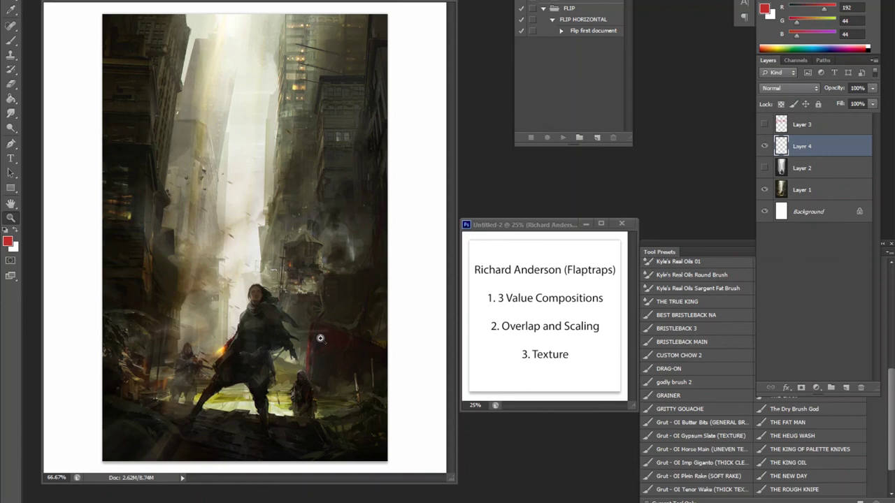
left_click(115, 424)
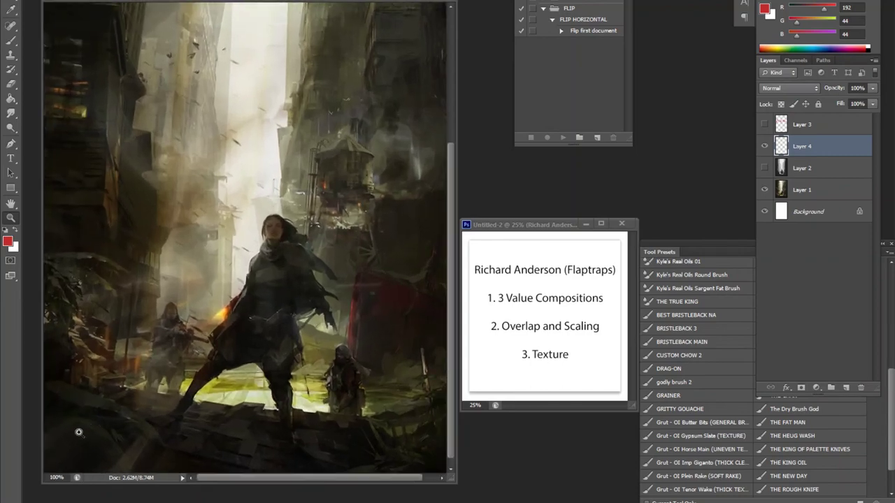
left_click(70, 422)
left_click(311, 421, "alt")
left_click(330, 441, "alt")
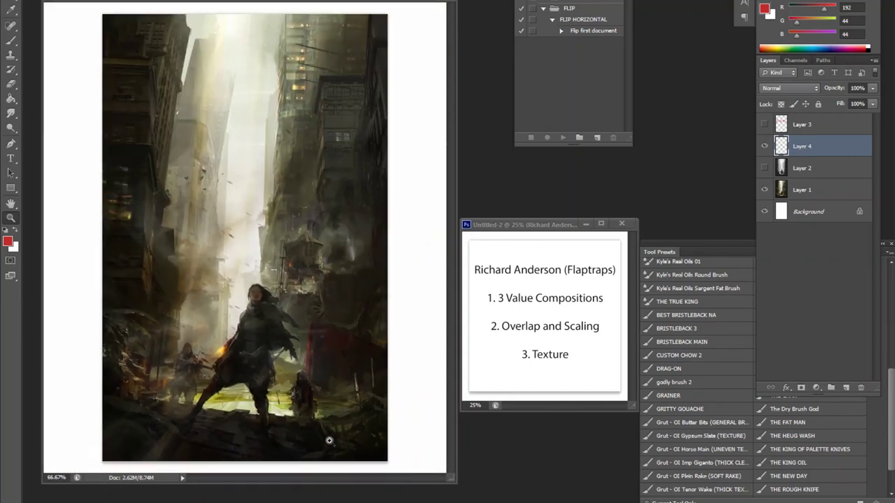